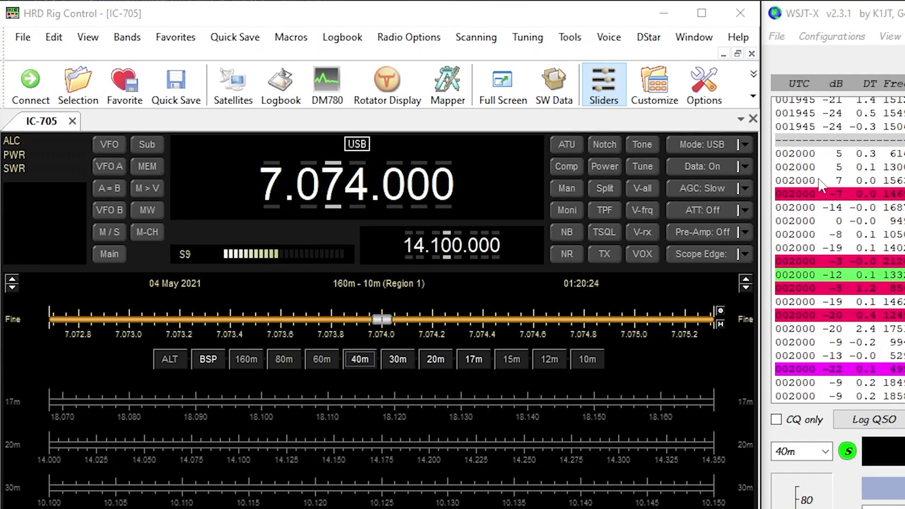
Step: Try defining a new radio connection for the ICOM IC-705 and close the connection dialog without connecting
{"action": "left_click", "coordinate": [31, 89]}
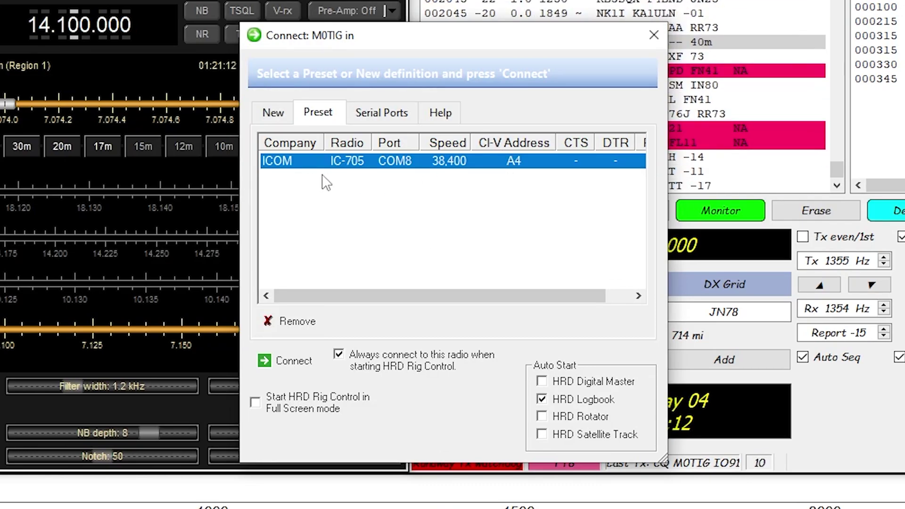
{"action": "left_click", "coordinate": [277, 114]}
{"action": "left_click", "coordinate": [417, 141]}
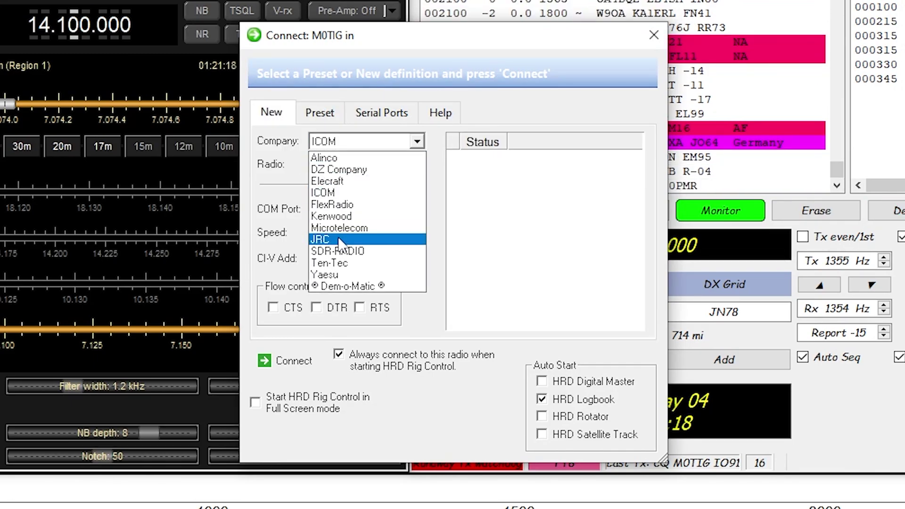
{"action": "left_click", "coordinate": [331, 275]}
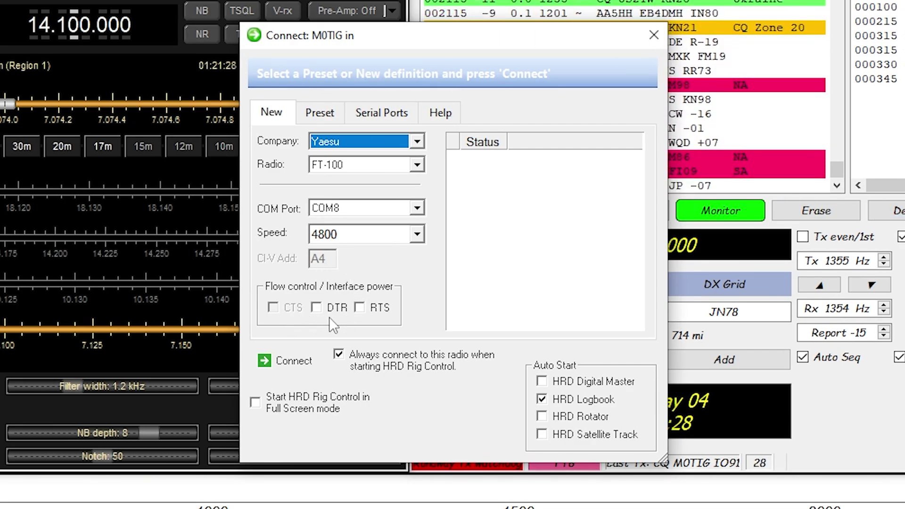
{"action": "left_click", "coordinate": [417, 142]}
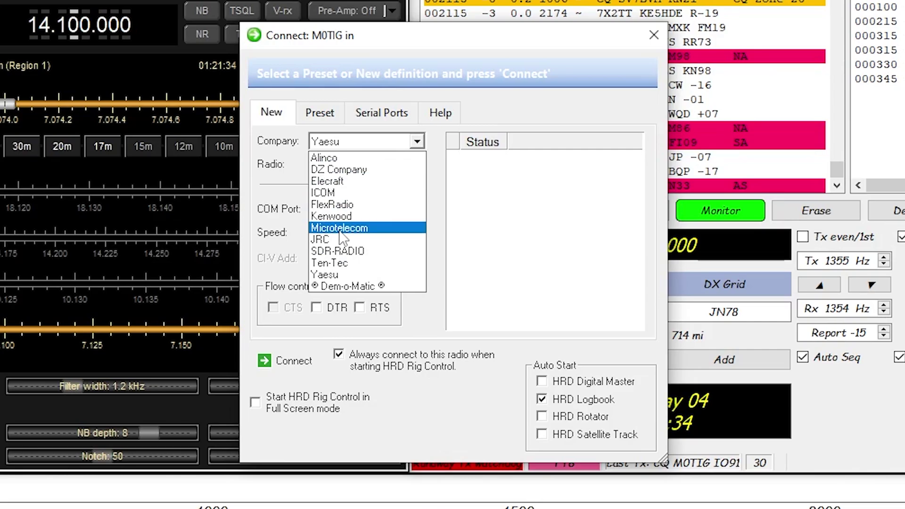
{"action": "left_click", "coordinate": [349, 193]}
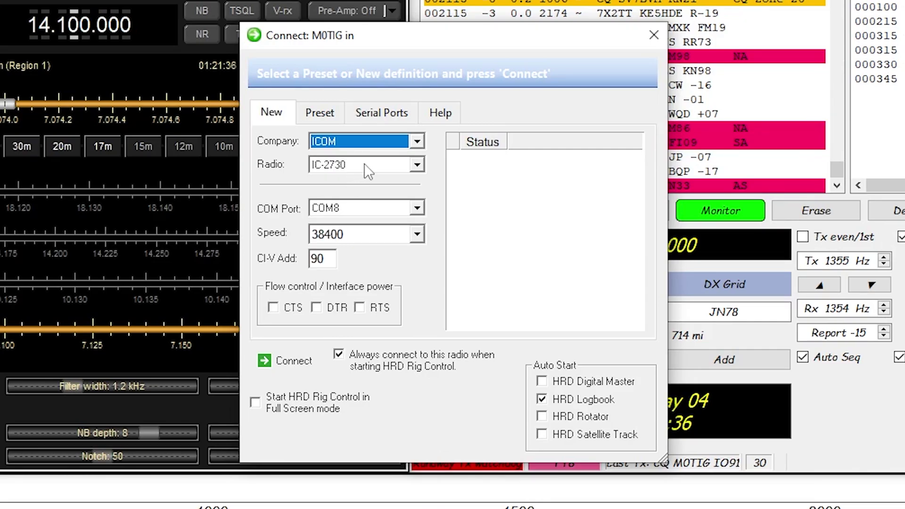
{"action": "left_click", "coordinate": [417, 165]}
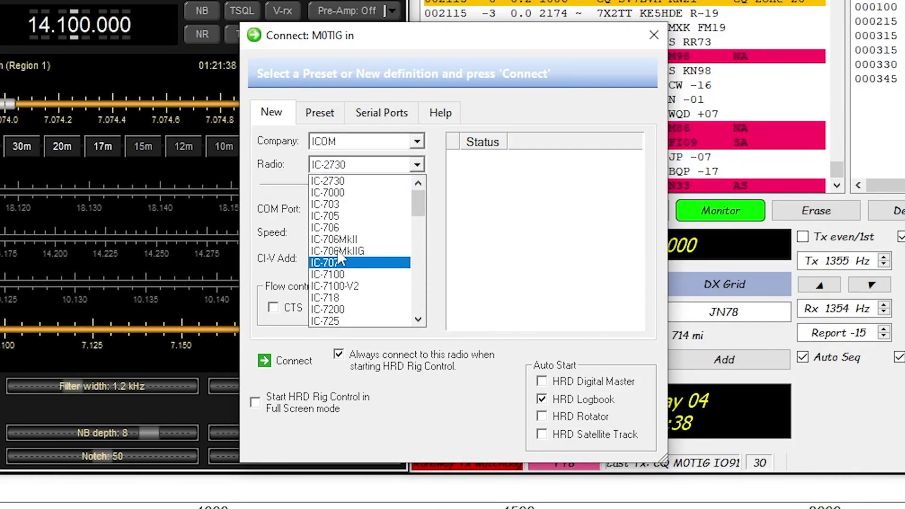
{"action": "left_click", "coordinate": [361, 219]}
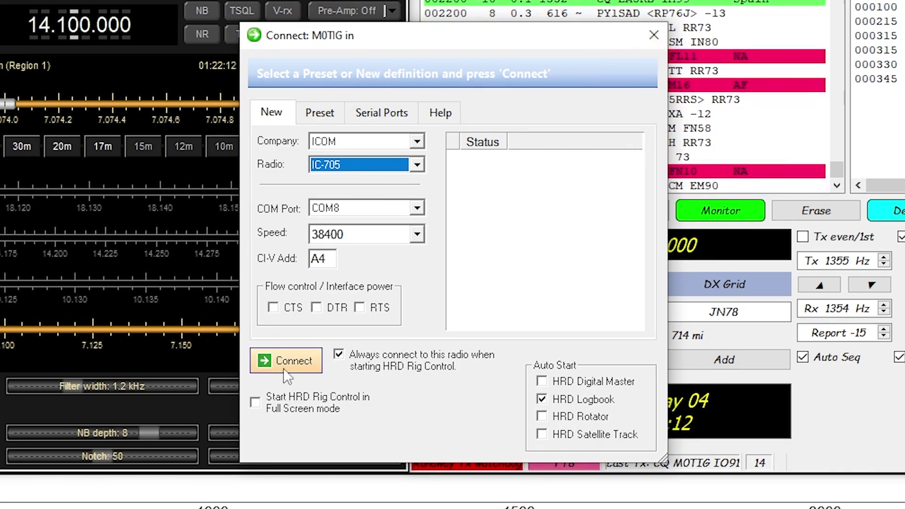
{"action": "left_click", "coordinate": [653, 37]}
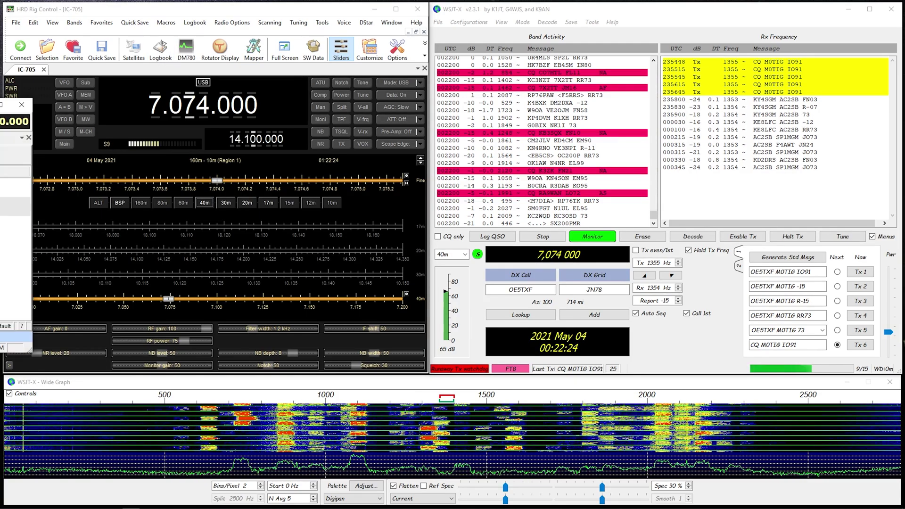
Step: Bring the HRD Logbook window fully into view, widen it, and remove Digital Master and Rotator from its main toolbar
{"action": "left_click_drag", "start_coordinate": [580, 87], "coordinate": [619, 175]}
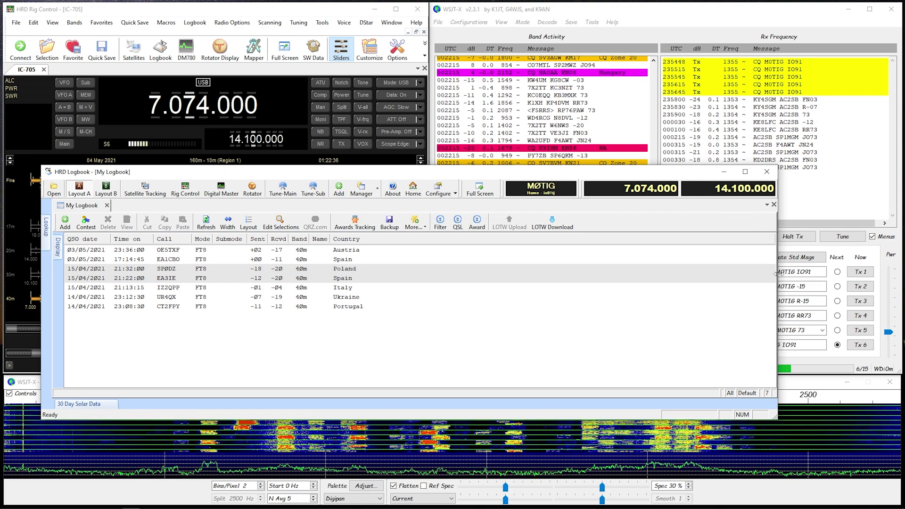
{"action": "left_click_drag", "start_coordinate": [778, 275], "coordinate": [835, 248]}
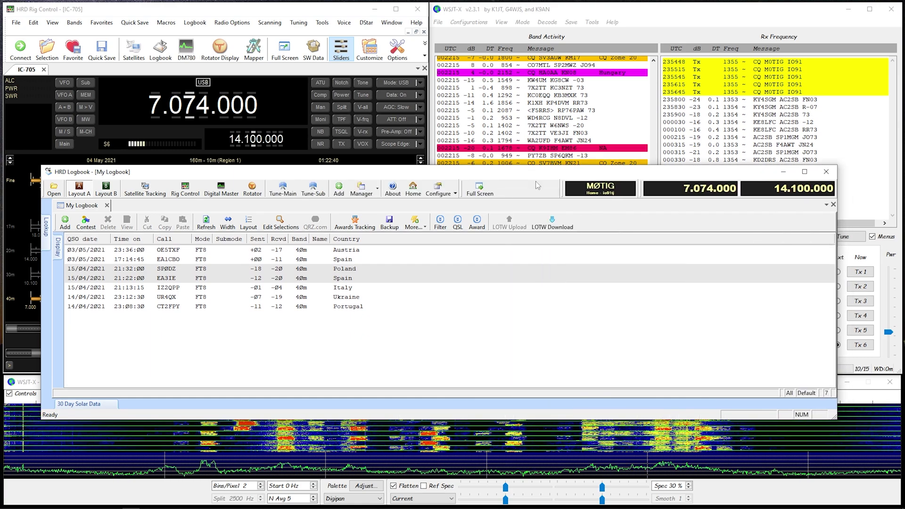
{"action": "left_click", "coordinate": [455, 194]}
{"action": "left_click", "coordinate": [425, 205]}
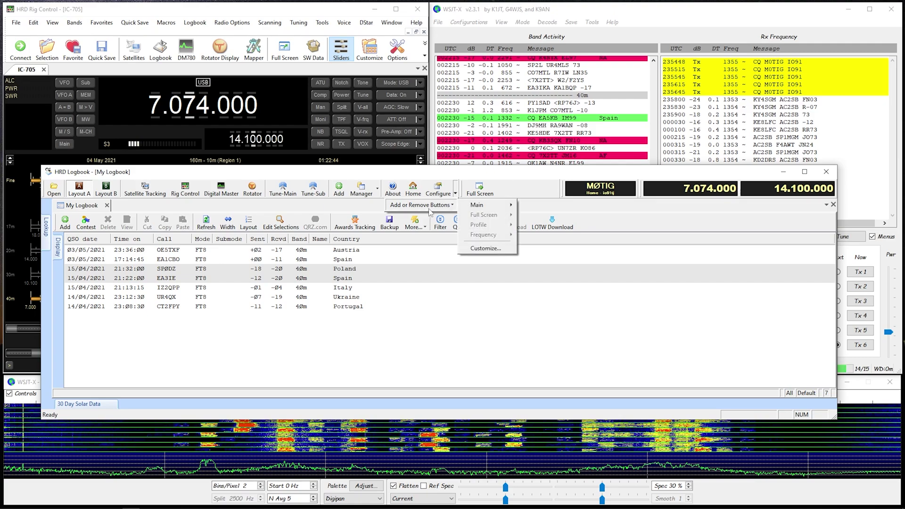
{"action": "mouse_move", "coordinate": [482, 206]}
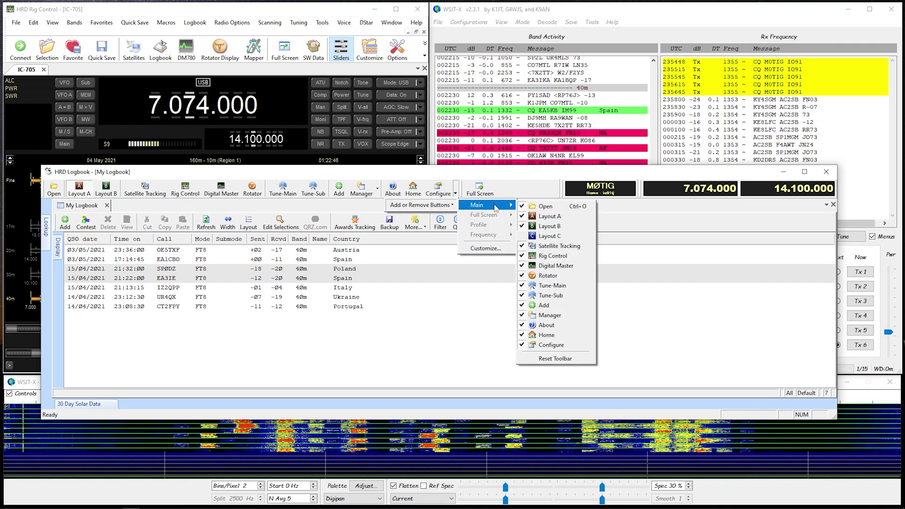
{"action": "left_click", "coordinate": [547, 235]}
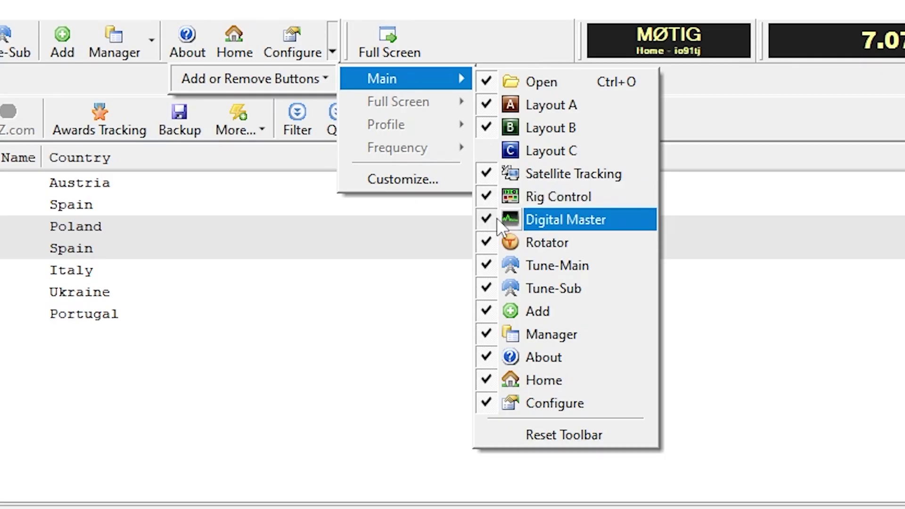
{"action": "left_click", "coordinate": [488, 222]}
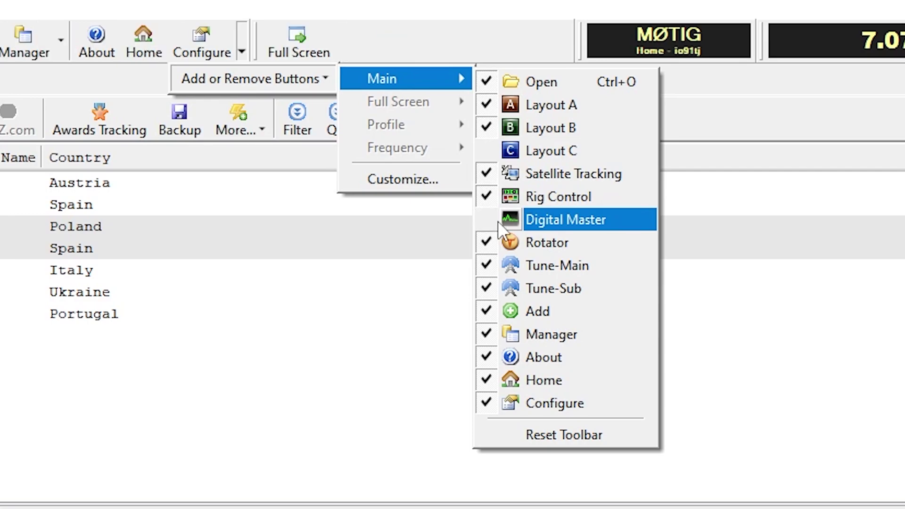
{"action": "left_click", "coordinate": [492, 244]}
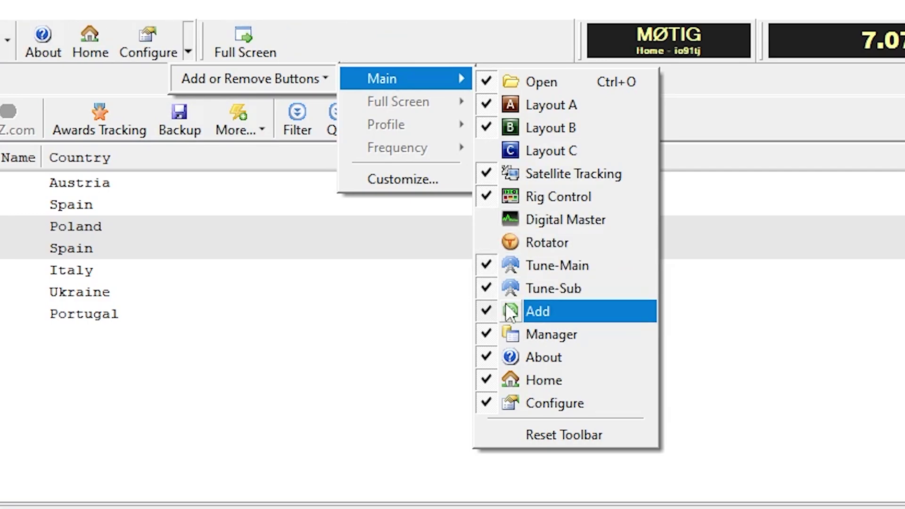
Step: Remove Tune-Main, Tune-Sub, Layout B and Satellite Tracking from the Logbook's main toolbar
{"action": "left_click", "coordinate": [488, 270]}
{"action": "left_click", "coordinate": [488, 286]}
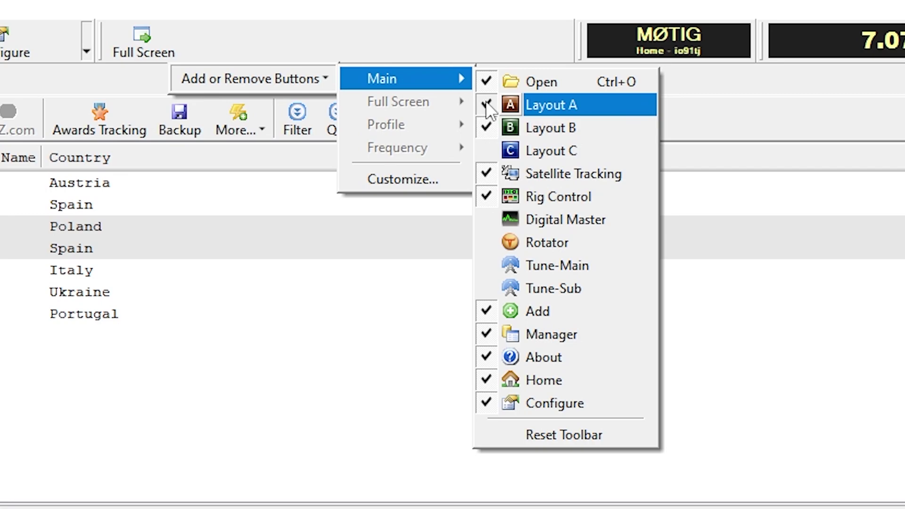
{"action": "left_click", "coordinate": [482, 129]}
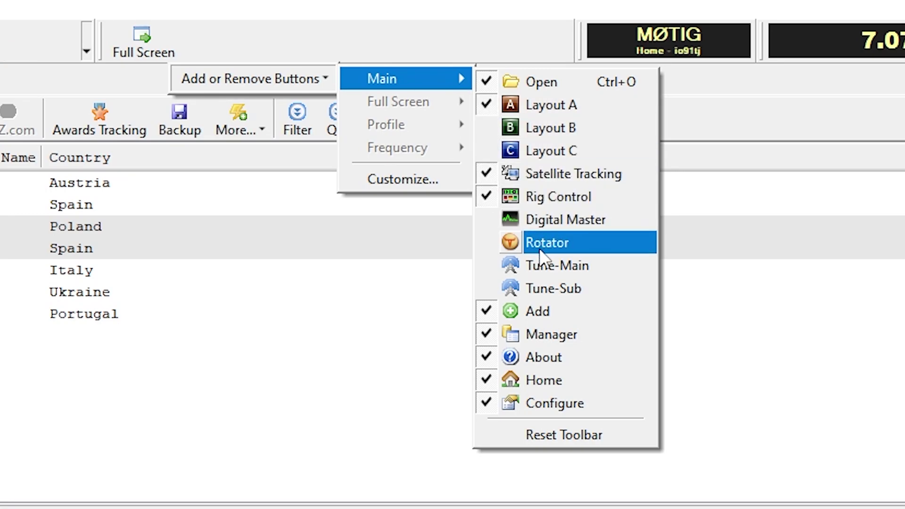
{"action": "left_click", "coordinate": [490, 176]}
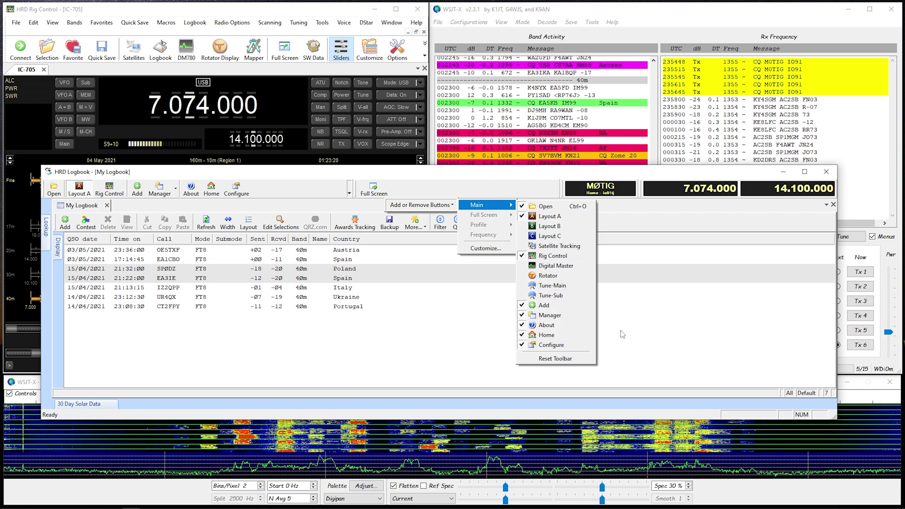
{"action": "left_click", "coordinate": [425, 242]}
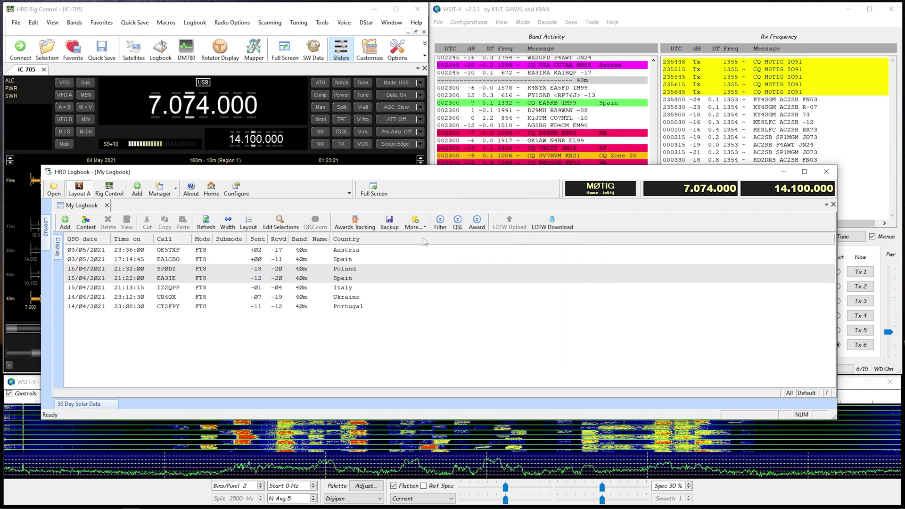
Step: Configure the Logbook's QSO forwarding to receive WSJT-X notifications over UDP on port 2333 into My Logbook, with MyStation fields merged
{"action": "left_click", "coordinate": [237, 189]}
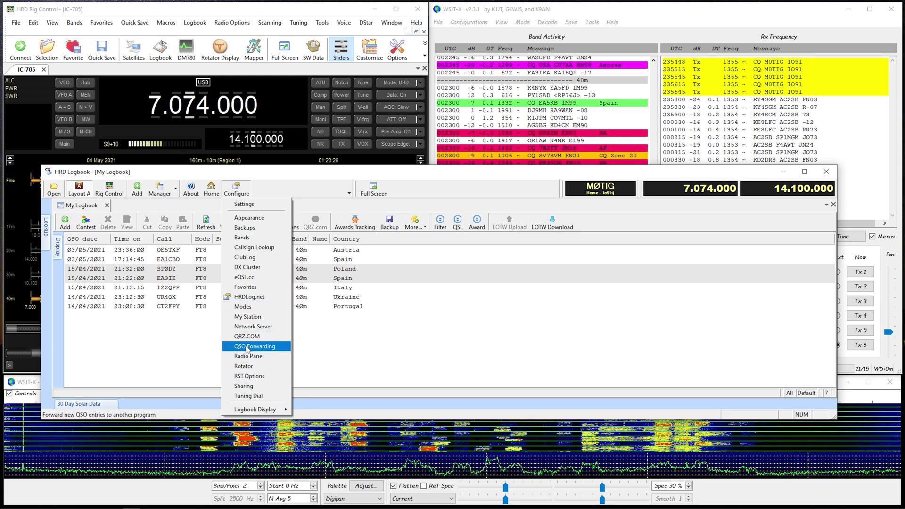
{"action": "left_click", "coordinate": [248, 347]}
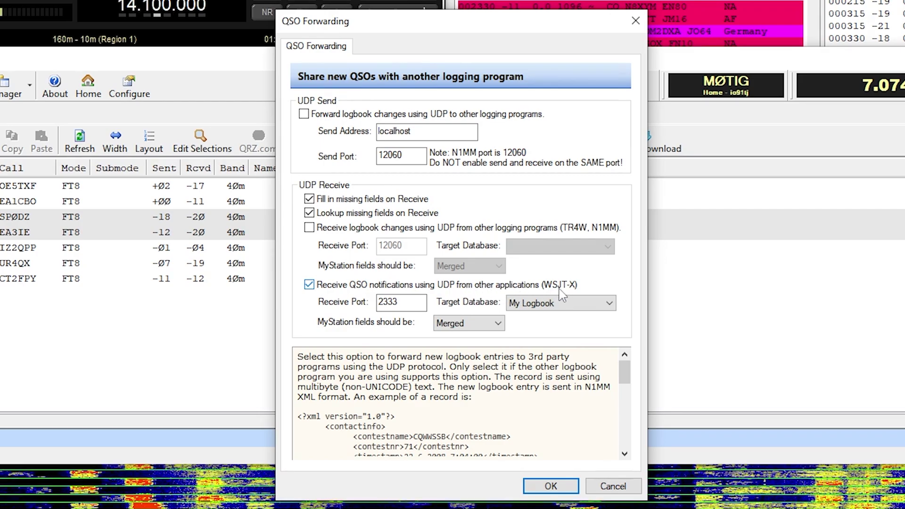
{"action": "double_click", "coordinate": [401, 302]}
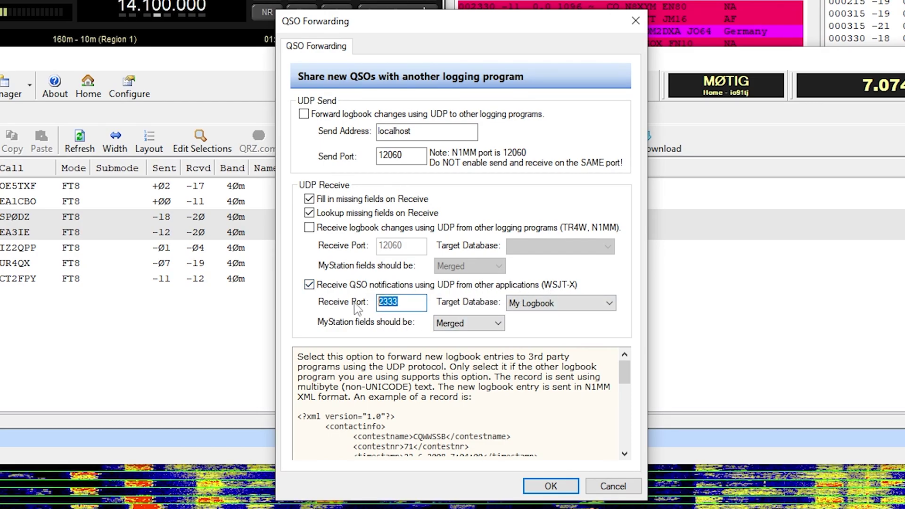
{"action": "left_click", "coordinate": [400, 304]}
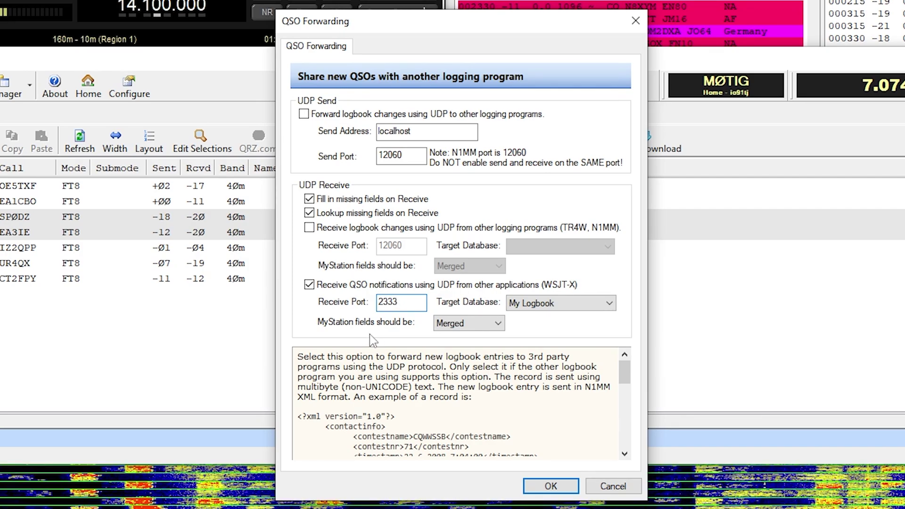
{"action": "left_click", "coordinate": [610, 304]}
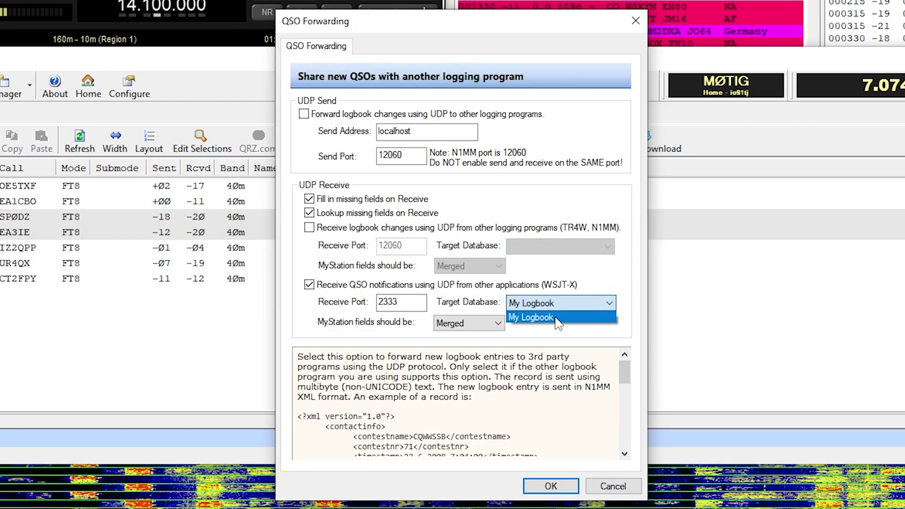
{"action": "left_click", "coordinate": [546, 334]}
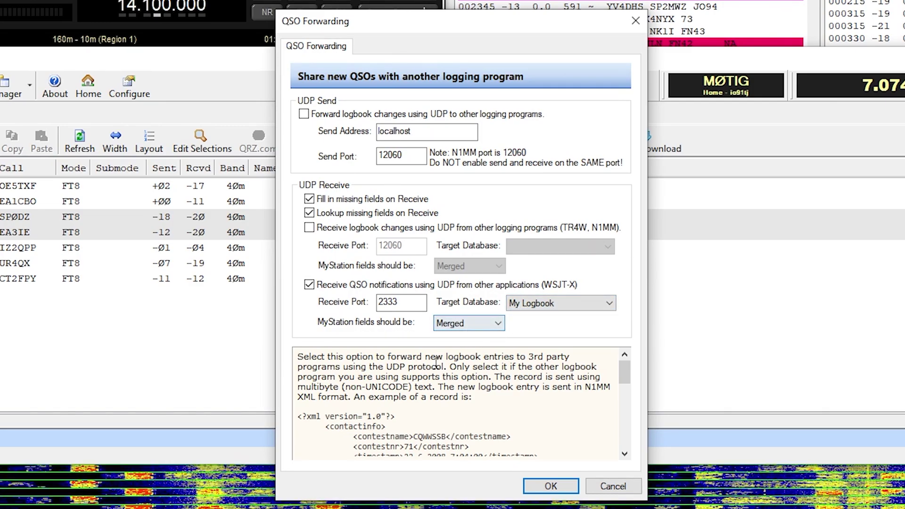
{"action": "left_click", "coordinate": [551, 486]}
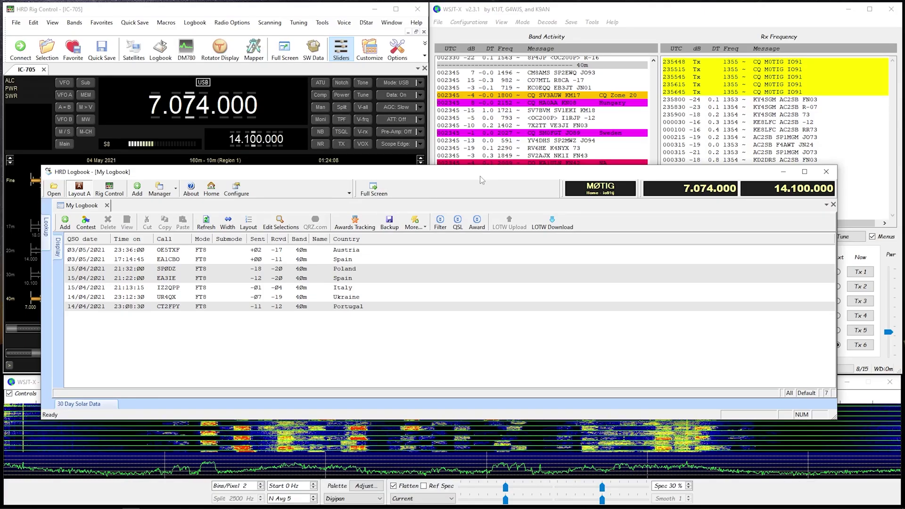
Step: Switch to WSJT-X and set the transmit audio source to Rear/Data in its radio settings
{"action": "left_click", "coordinate": [492, 10]}
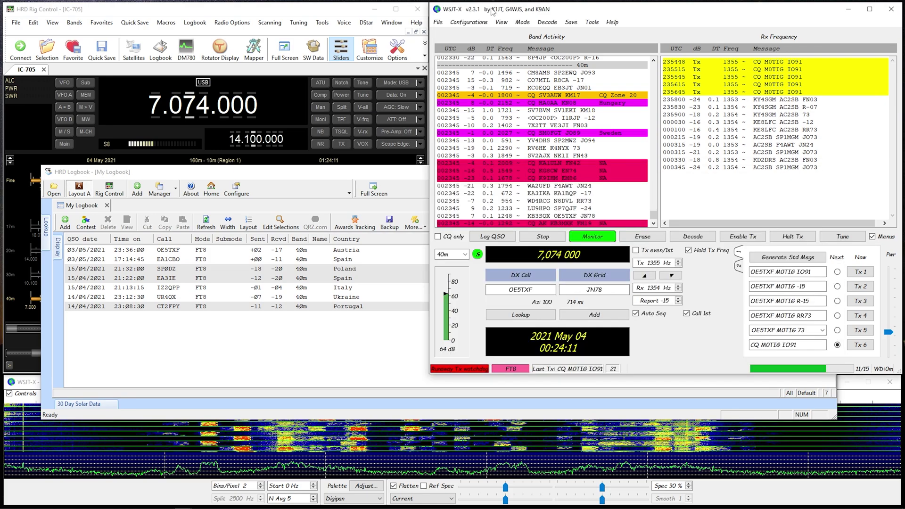
{"action": "left_click", "coordinate": [443, 24]}
{"action": "left_click", "coordinate": [472, 142]}
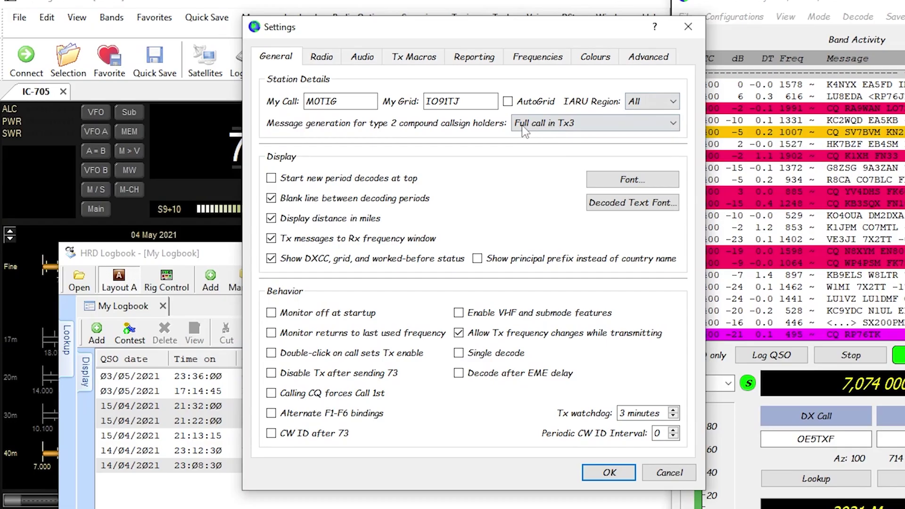
{"action": "left_click", "coordinate": [324, 61]}
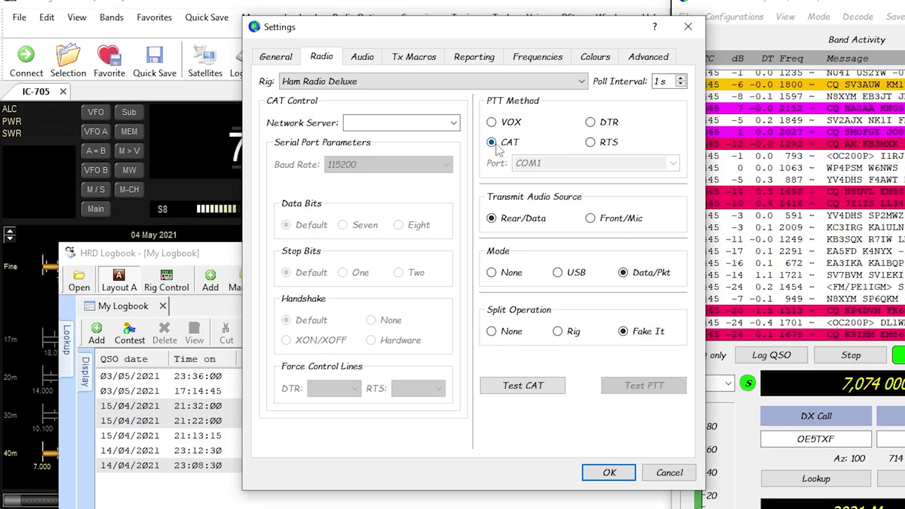
{"action": "left_click", "coordinate": [523, 220]}
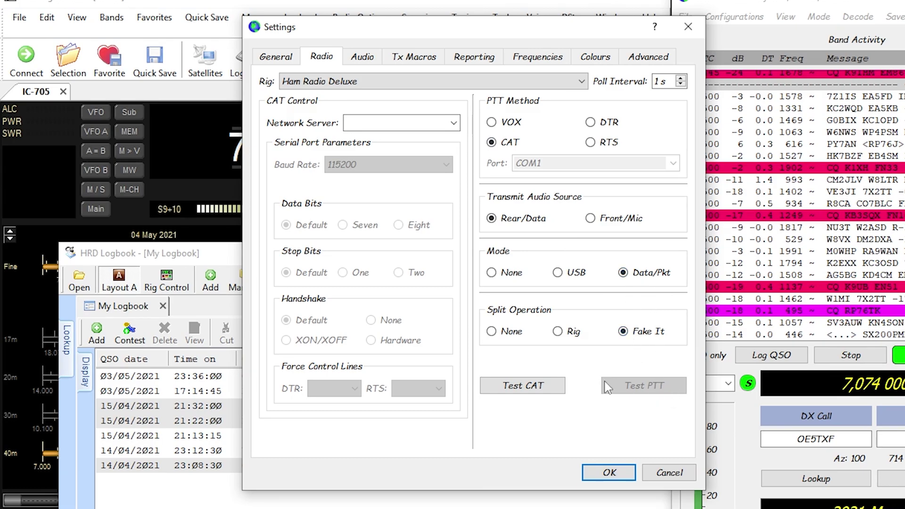
Step: Review the audio, transmit macro and reporting settings, checking the secondary UDP server's address and port number
{"action": "left_click", "coordinate": [369, 60]}
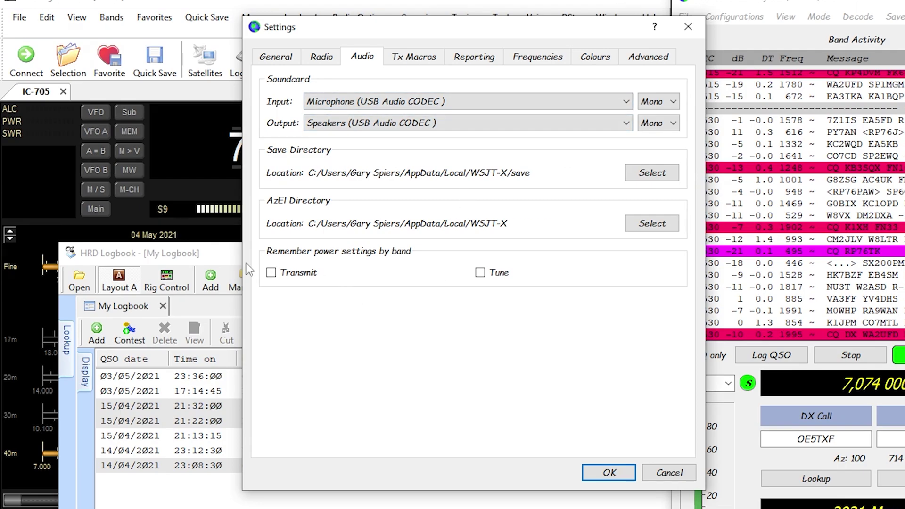
{"action": "left_click", "coordinate": [421, 58]}
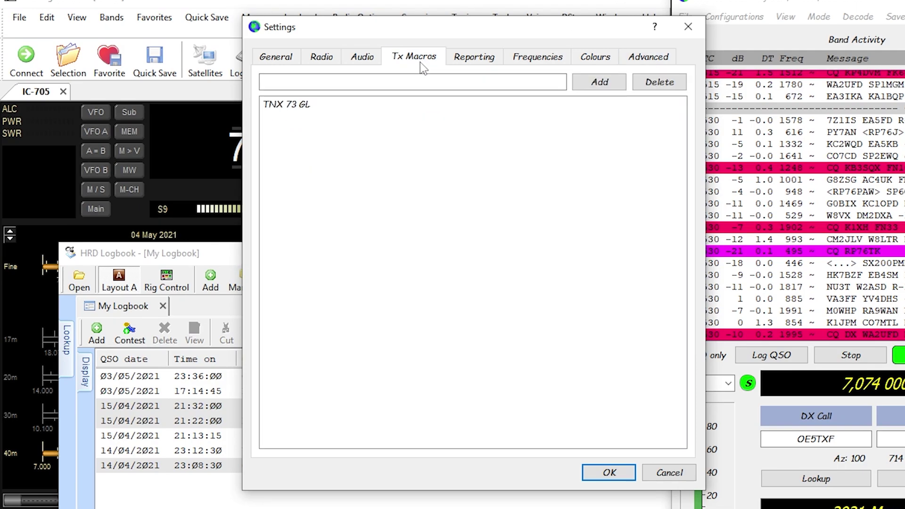
{"action": "left_click", "coordinate": [491, 69]}
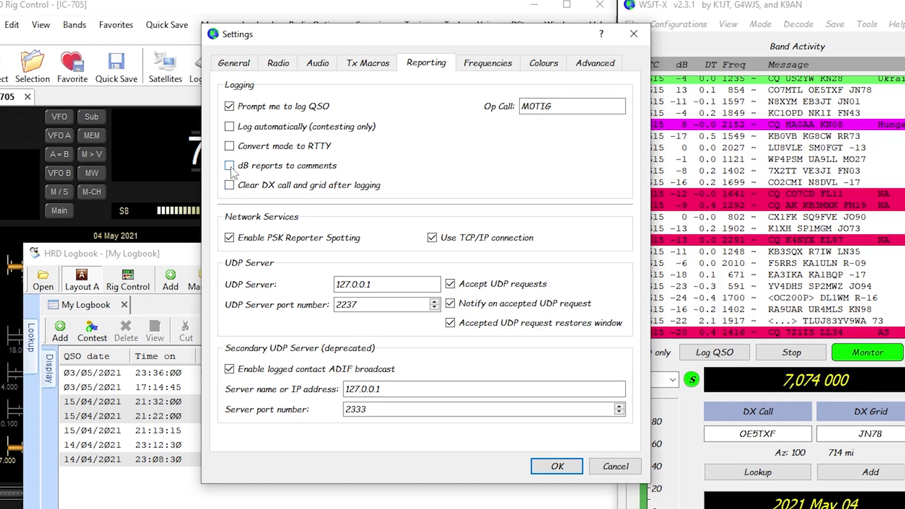
{"action": "mouse_move", "coordinate": [241, 171]}
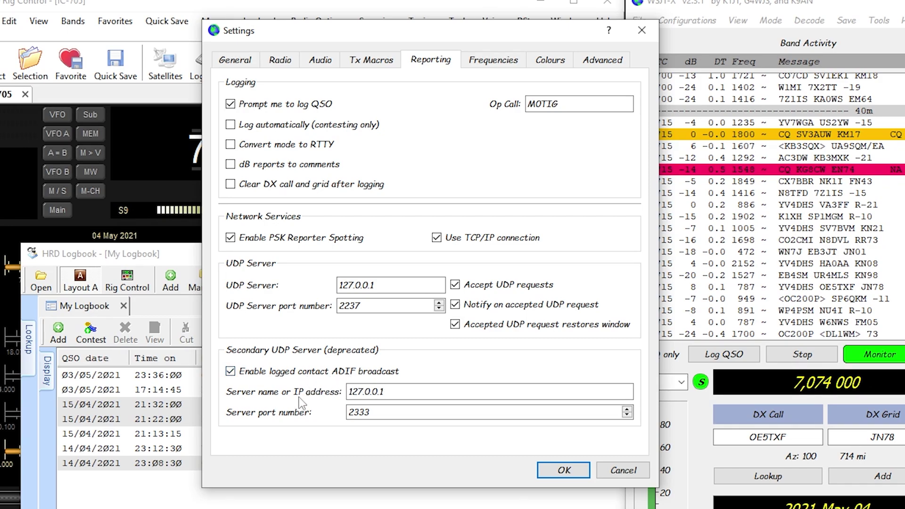
{"action": "left_click_drag", "start_coordinate": [400, 392], "coordinate": [316, 398]}
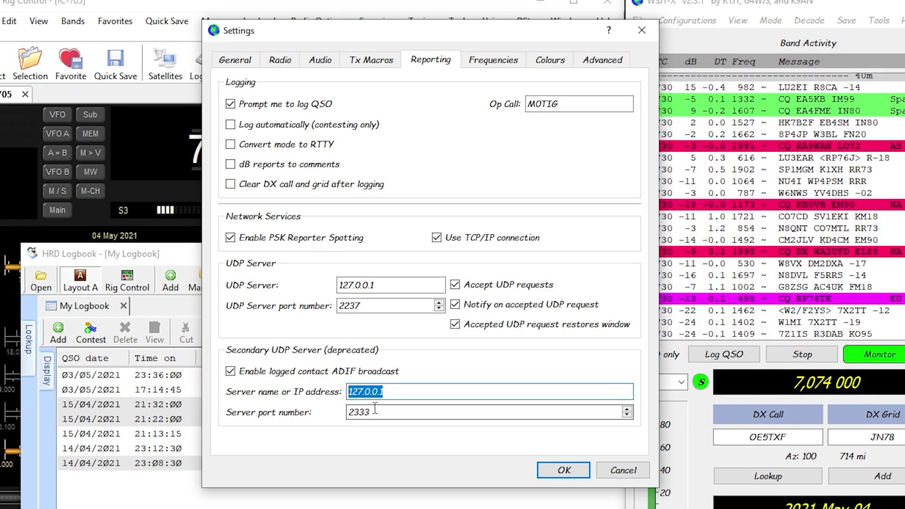
{"action": "left_click", "coordinate": [383, 392]}
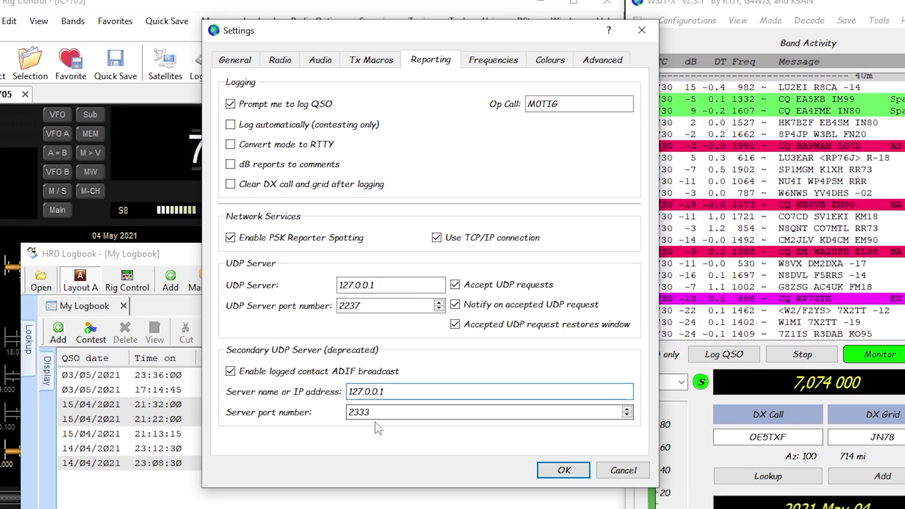
{"action": "left_click_drag", "start_coordinate": [372, 411], "coordinate": [338, 414]}
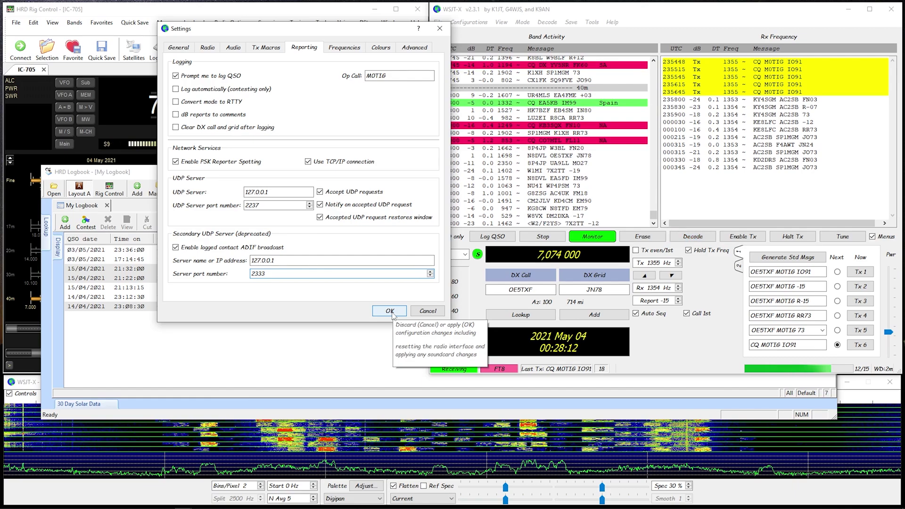
Step: Review the frequency, colour and advanced settings, and apply the configuration
{"action": "left_click", "coordinate": [343, 51]}
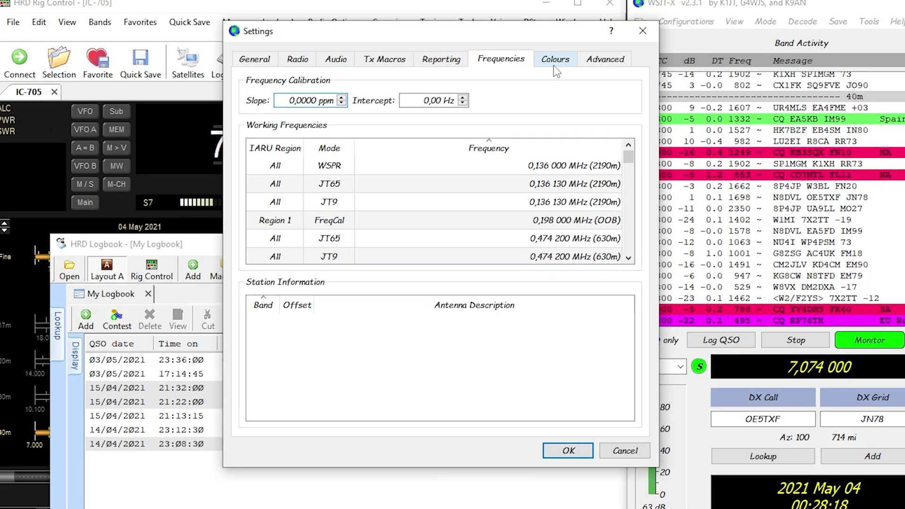
{"action": "left_click", "coordinate": [380, 52]}
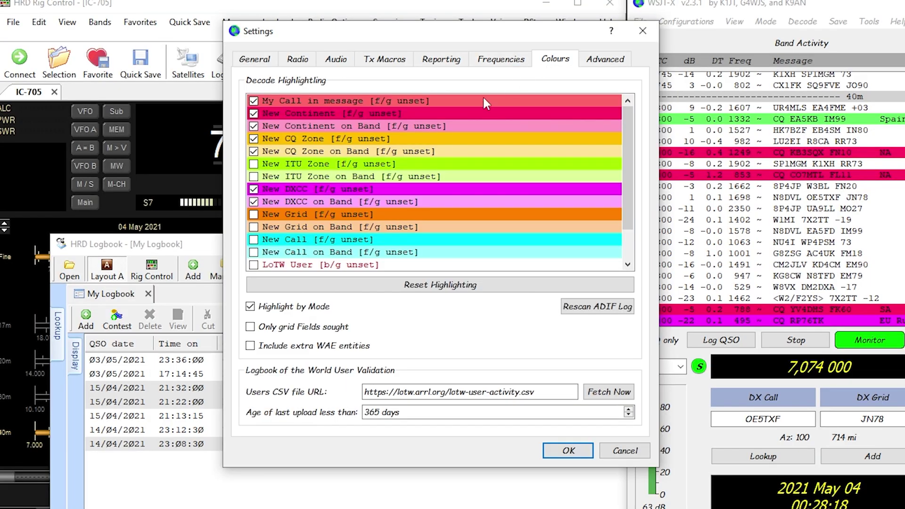
{"action": "left_click", "coordinate": [611, 62]}
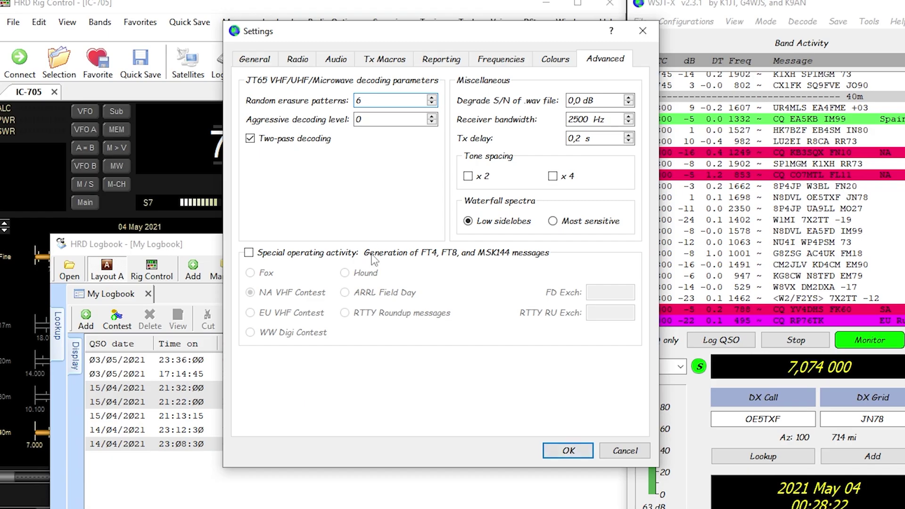
{"action": "left_click", "coordinate": [568, 449]}
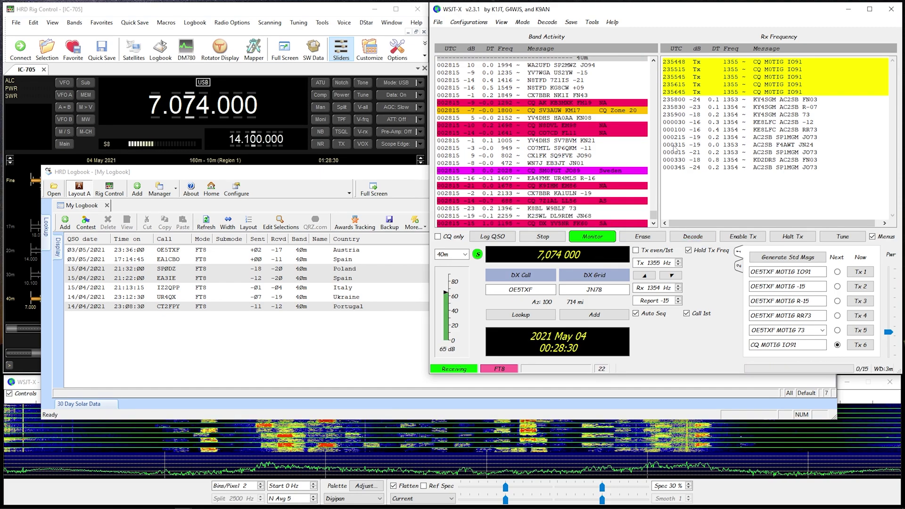
Step: Test frequency control of the rig by switching to 7.078 MHz on 40m and back to 7.074 MHz
{"action": "left_click", "coordinate": [464, 256]}
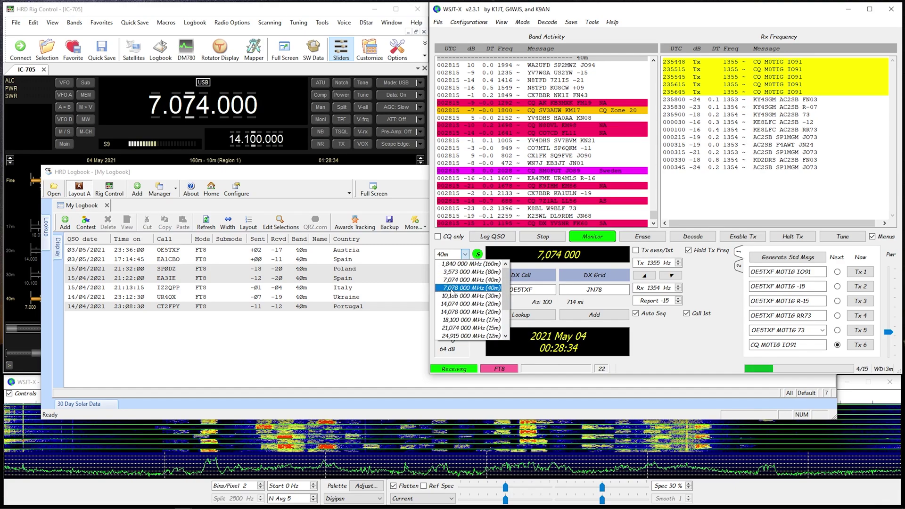
{"action": "left_click", "coordinate": [452, 289]}
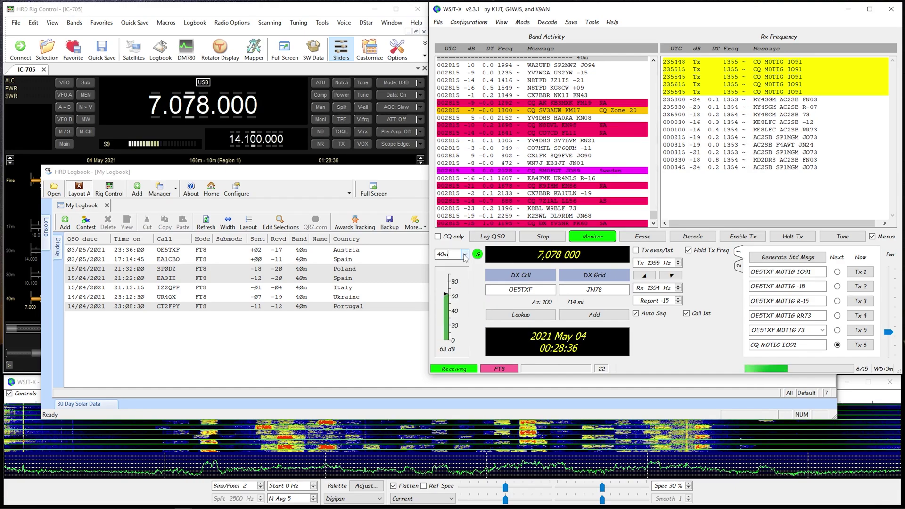
{"action": "left_click", "coordinate": [465, 256]}
{"action": "left_click", "coordinate": [453, 281]}
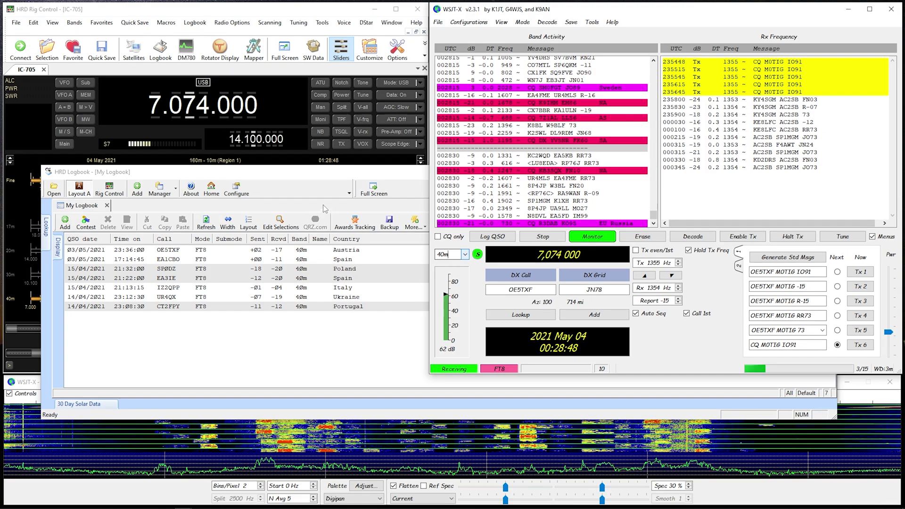
Step: Test the CAT connection through Ham Radio Deluxe in the WSJT-X radio settings, and accept the settings
{"action": "left_click", "coordinate": [438, 22]}
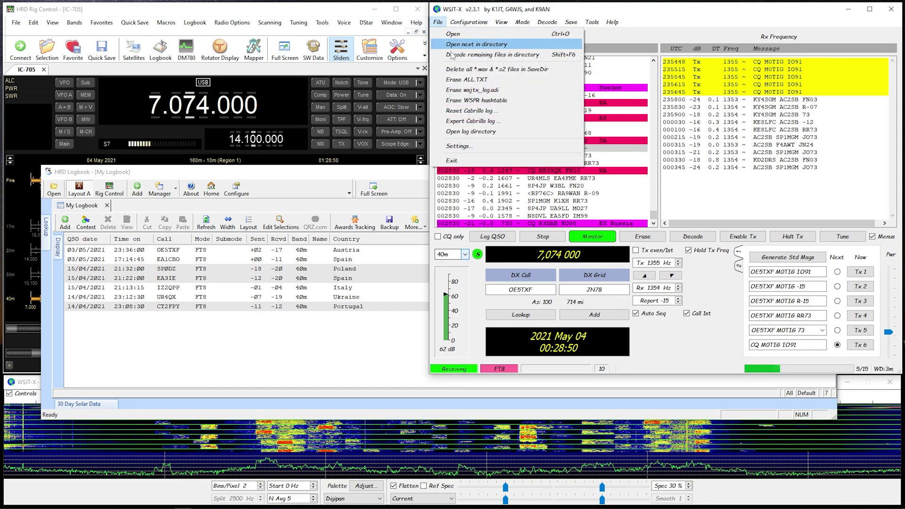
{"action": "left_click", "coordinate": [453, 147]}
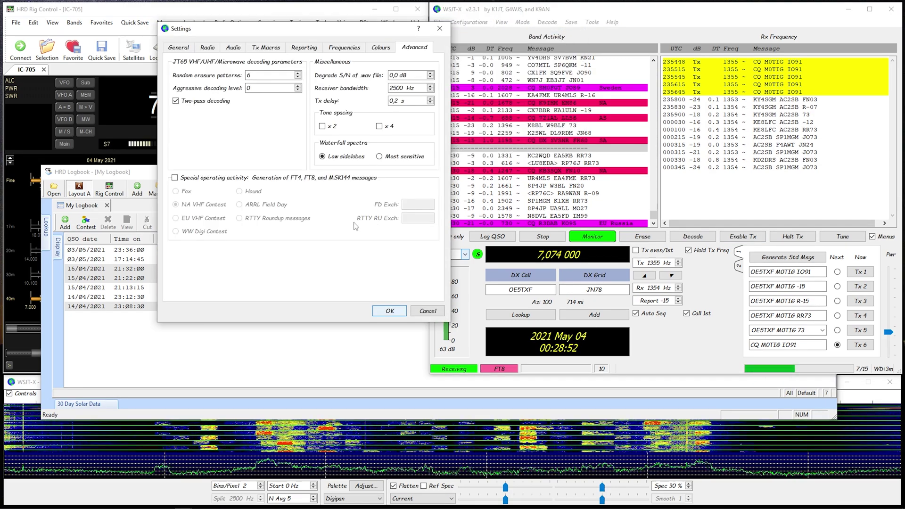
{"action": "left_click", "coordinate": [178, 48]}
{"action": "left_click", "coordinate": [208, 49]}
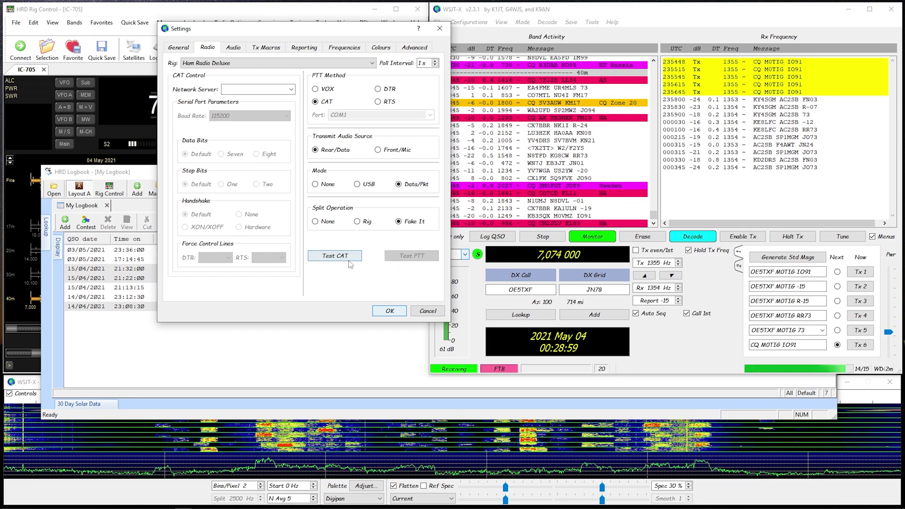
{"action": "left_click", "coordinate": [336, 256]}
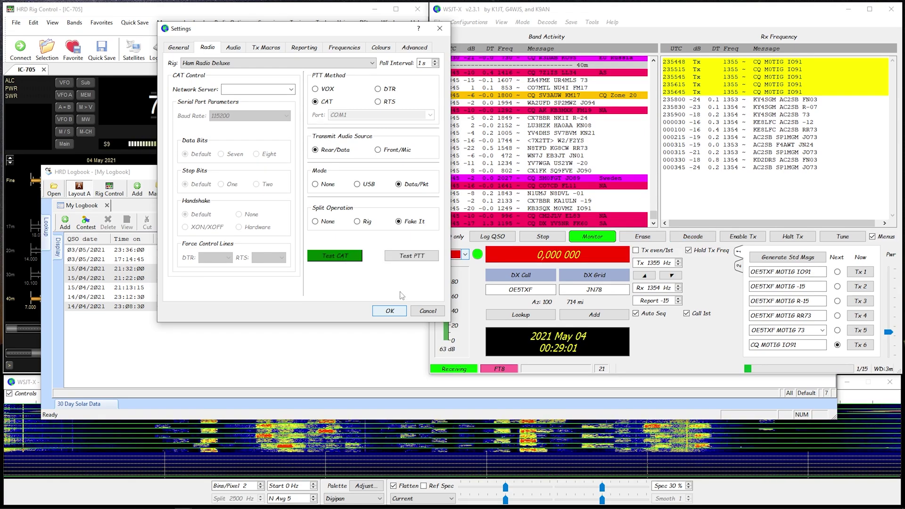
{"action": "left_click", "coordinate": [389, 311]}
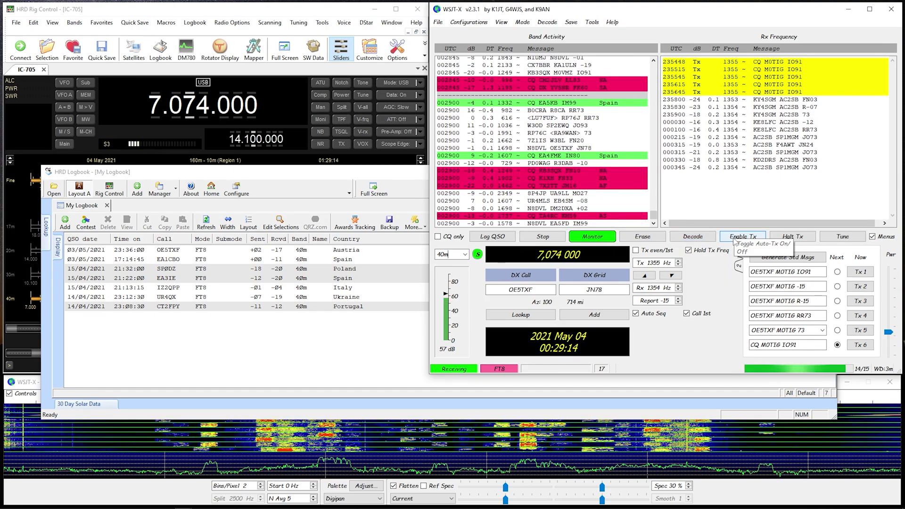
Step: Enable automatic transmission to call CQ, and log the completed FT8 contact with the comment "live on video"
{"action": "left_click", "coordinate": [735, 241]}
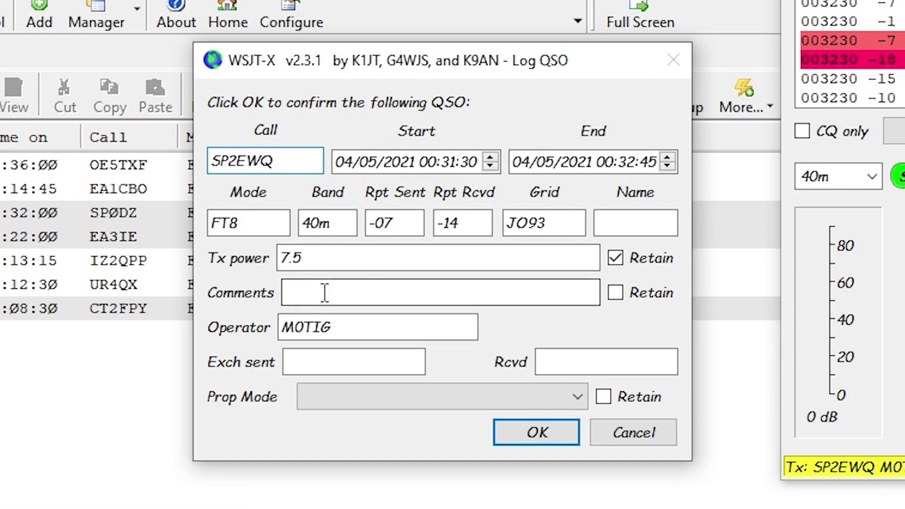
{"action": "left_click", "coordinate": [433, 302]}
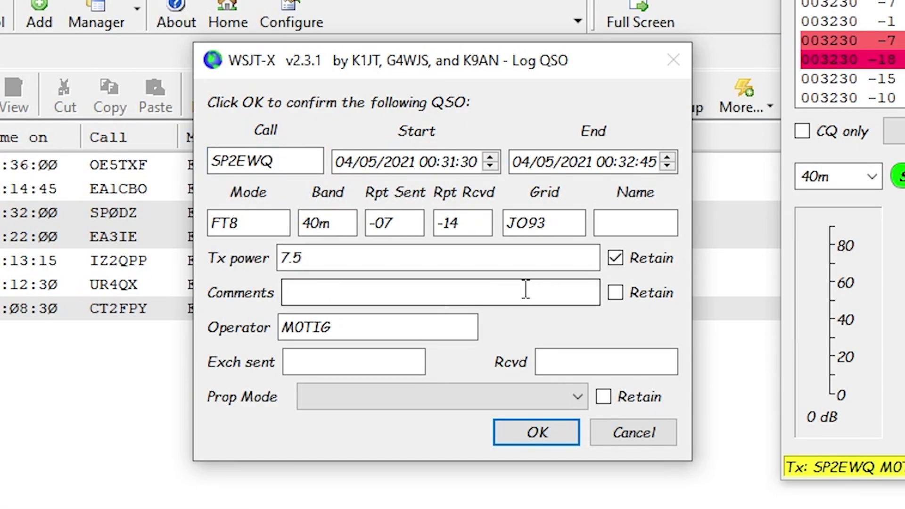
{"action": "type", "text": "I"}
{"action": "type", "text": "ive on v"}
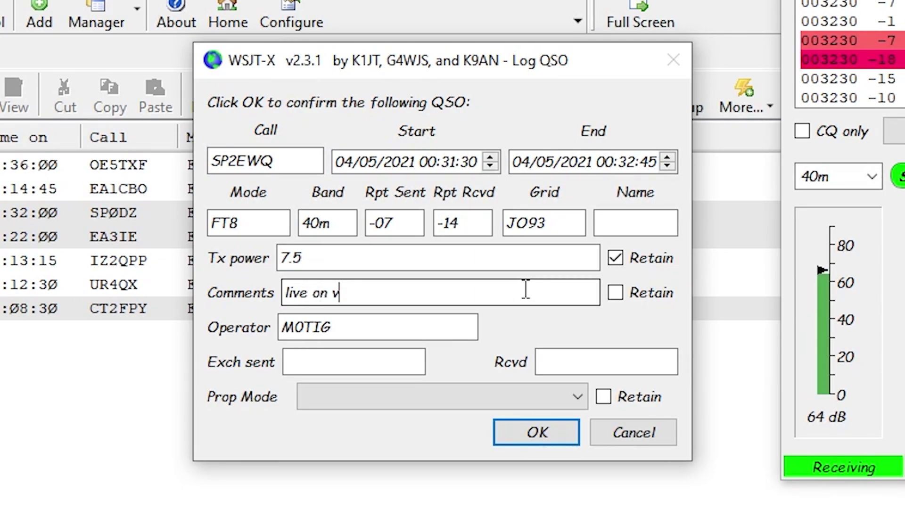
{"action": "type", "text": "ideo"}
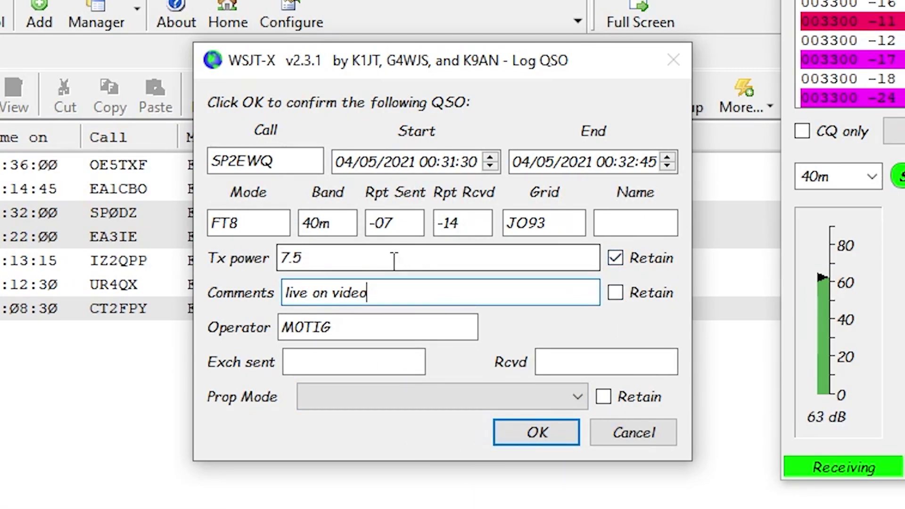
{"action": "double_click", "coordinate": [366, 259]}
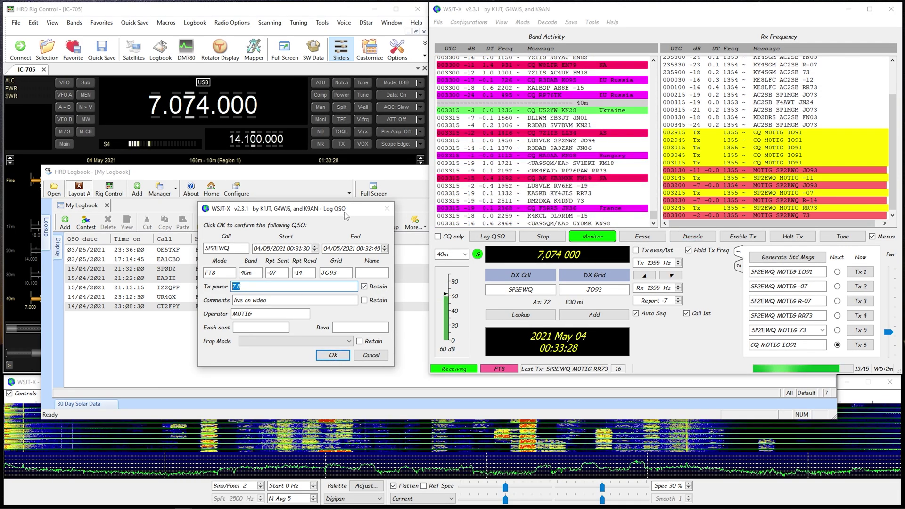
{"action": "left_click_drag", "start_coordinate": [347, 212], "coordinate": [635, 202]}
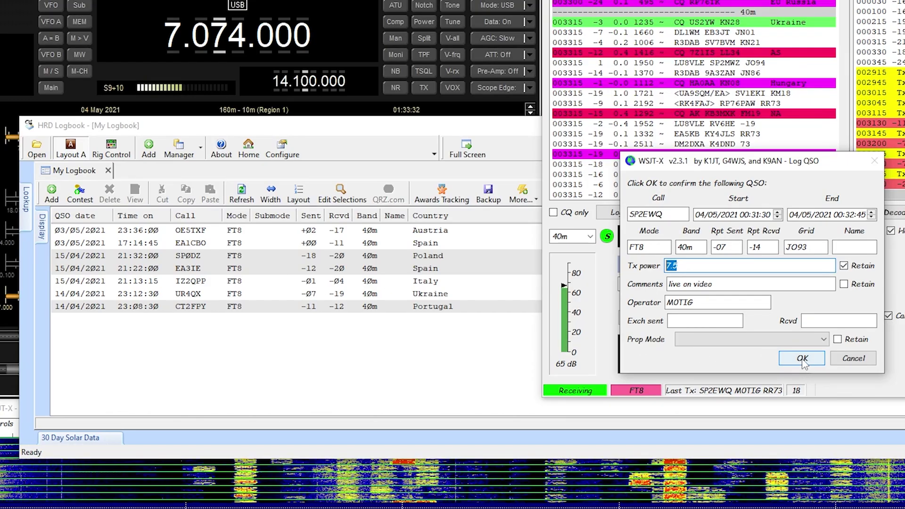
{"action": "left_click", "coordinate": [803, 359]}
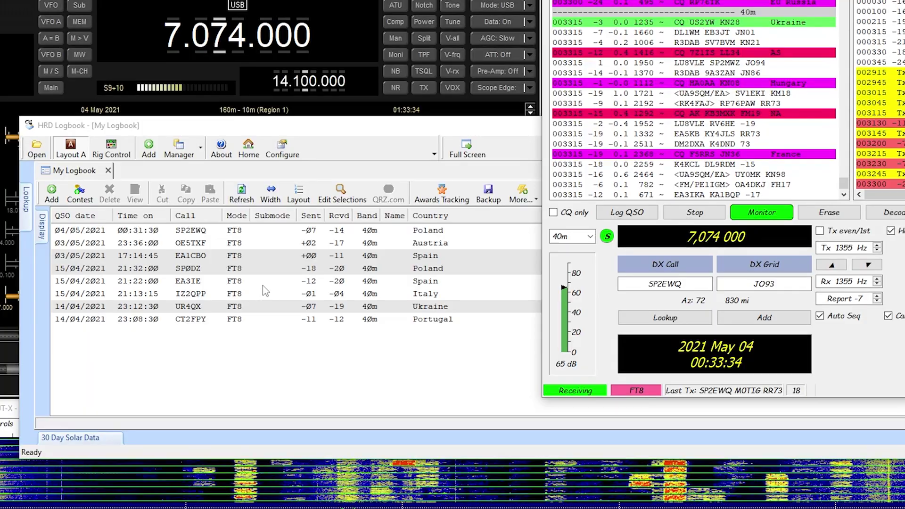